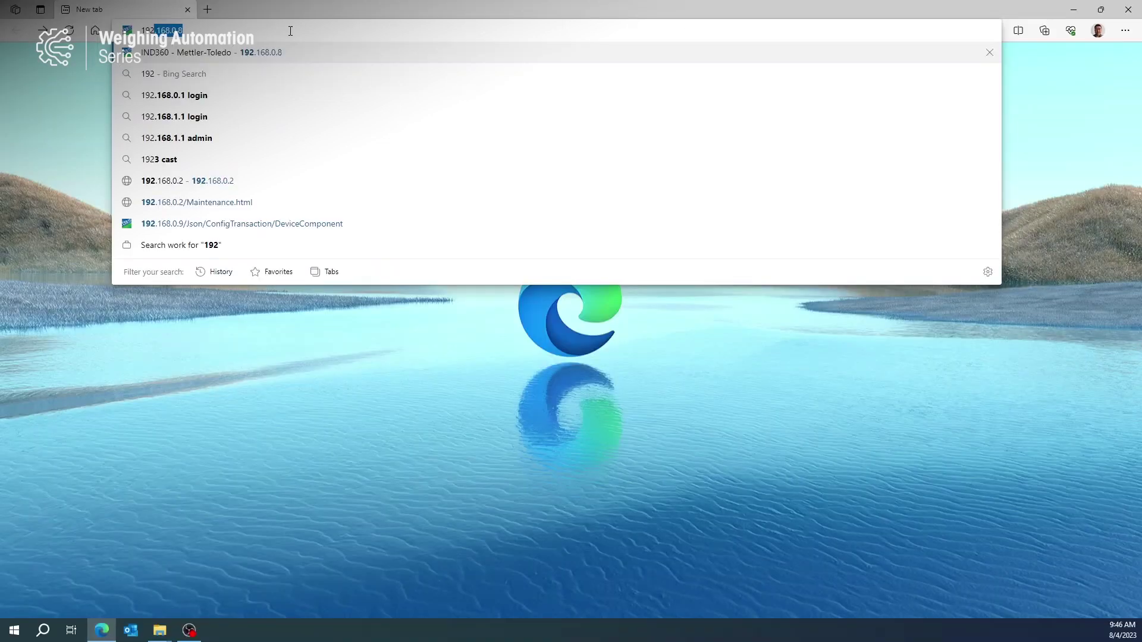
Open the IND360 web page at 192.168.0.8 and go to Communication > Industrial ethernet.
{"action": "left_click", "coordinate": [297, 58]}
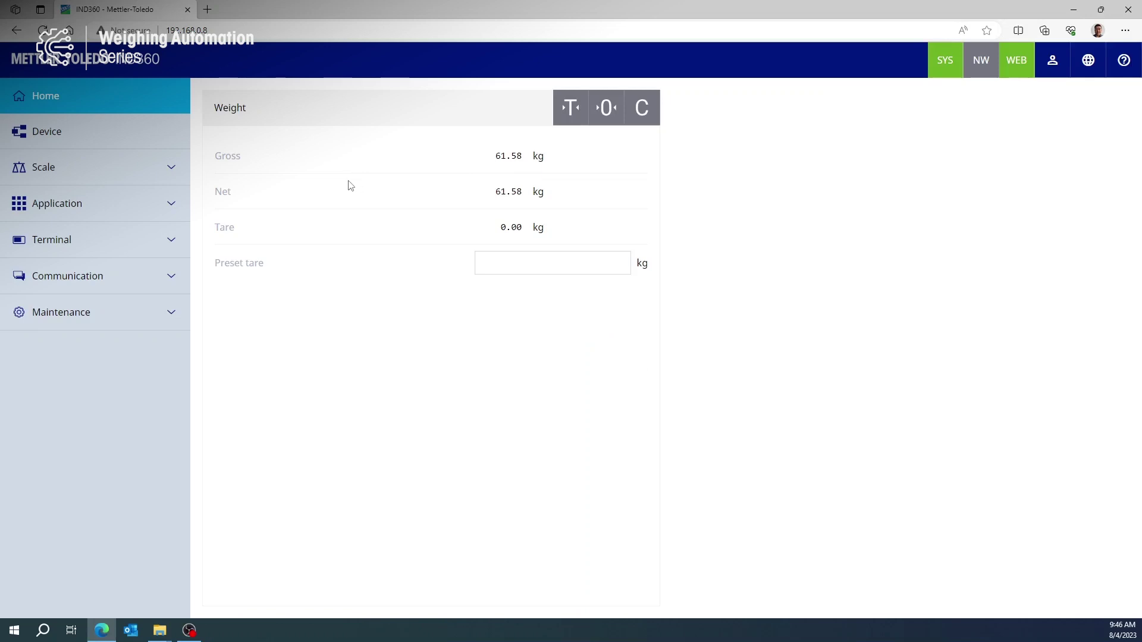
{"action": "left_click", "coordinate": [116, 282]}
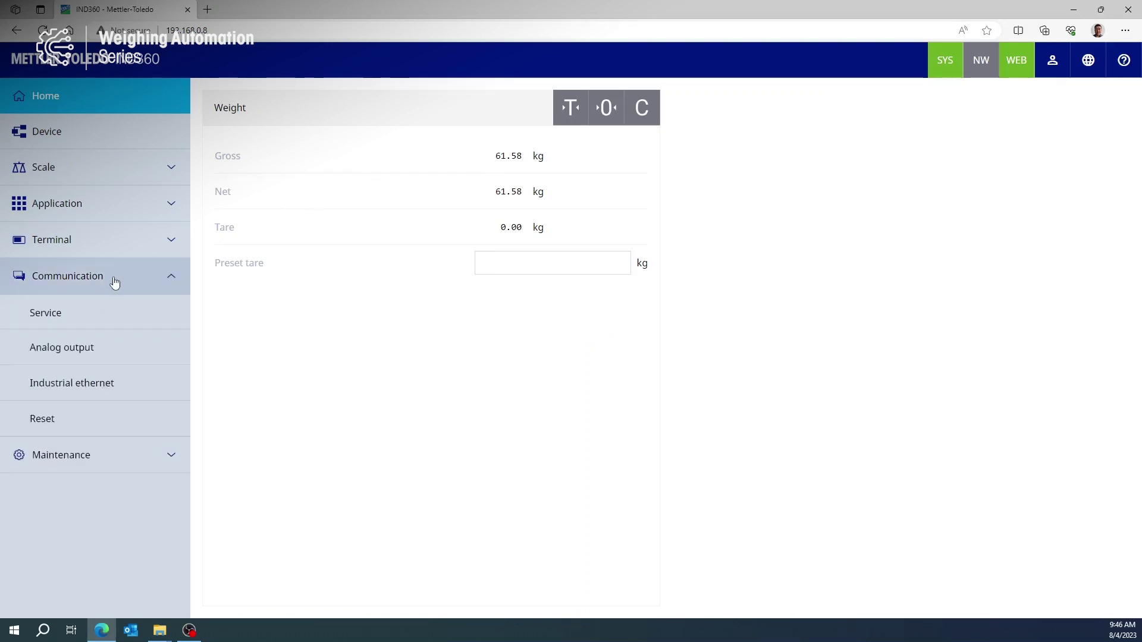
{"action": "left_click", "coordinate": [104, 381]}
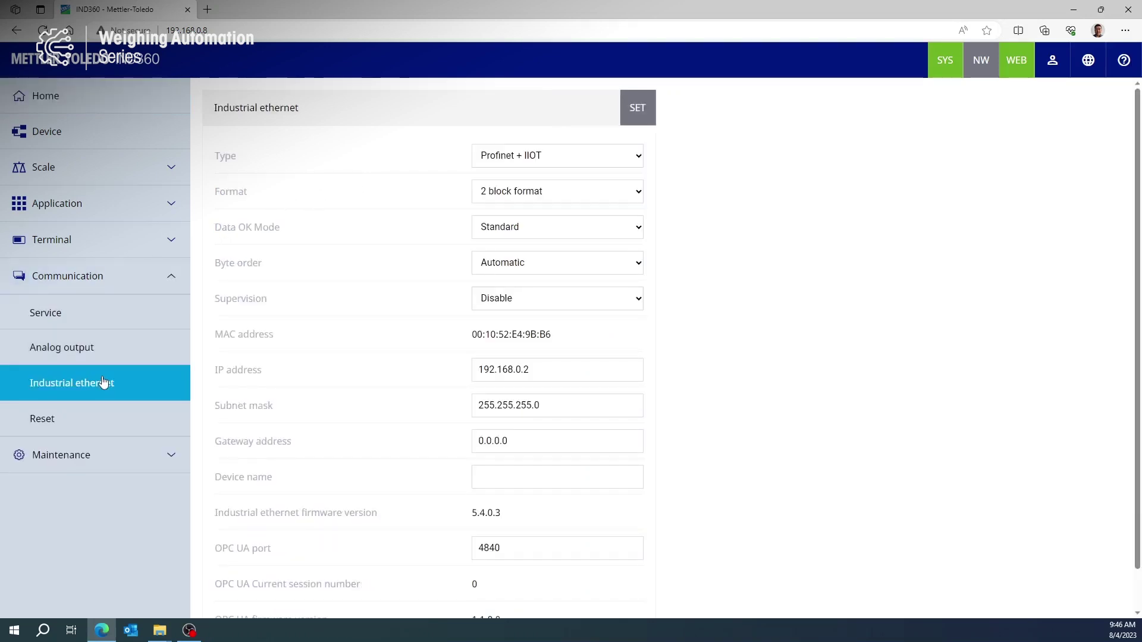
Keep the industrial ethernet type set to Profinet + IIOT.
{"action": "left_click", "coordinate": [638, 158]}
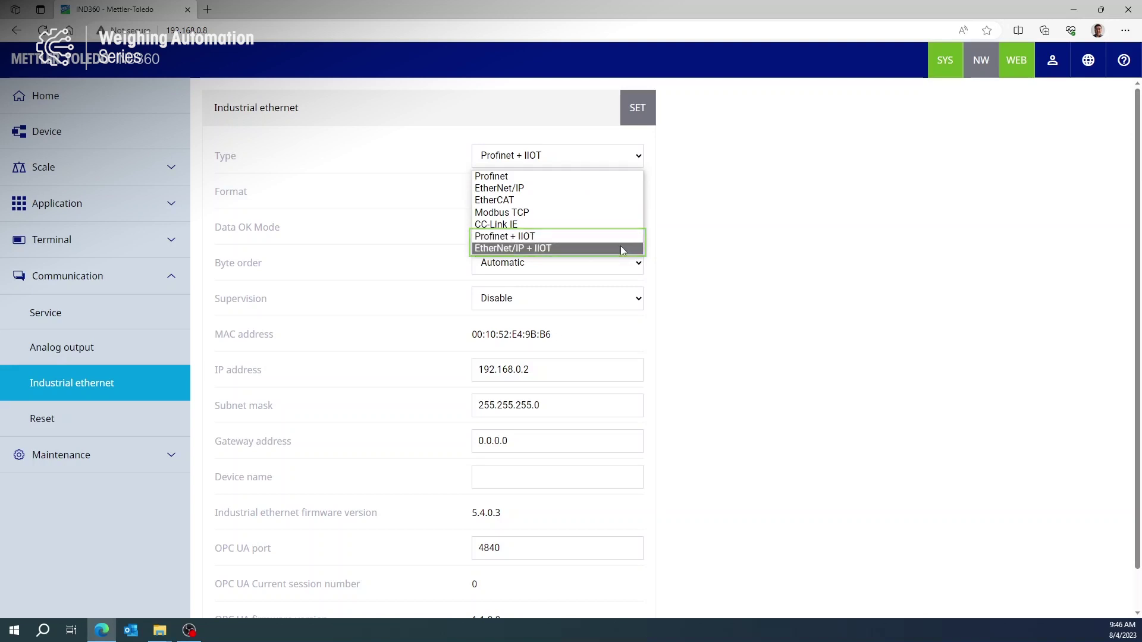
{"action": "left_click", "coordinate": [706, 251]}
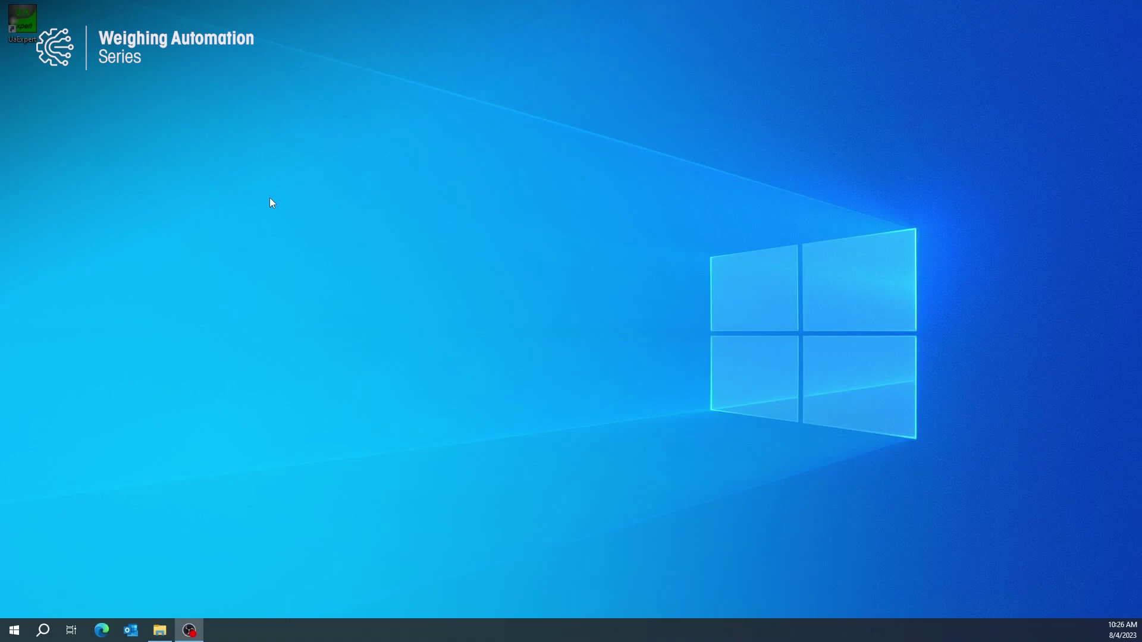
Launch UaExpert and add a server named Demo with endpoint opc.tcp://192.168.0.2:4840.
{"action": "double_click", "coordinate": [36, 19]}
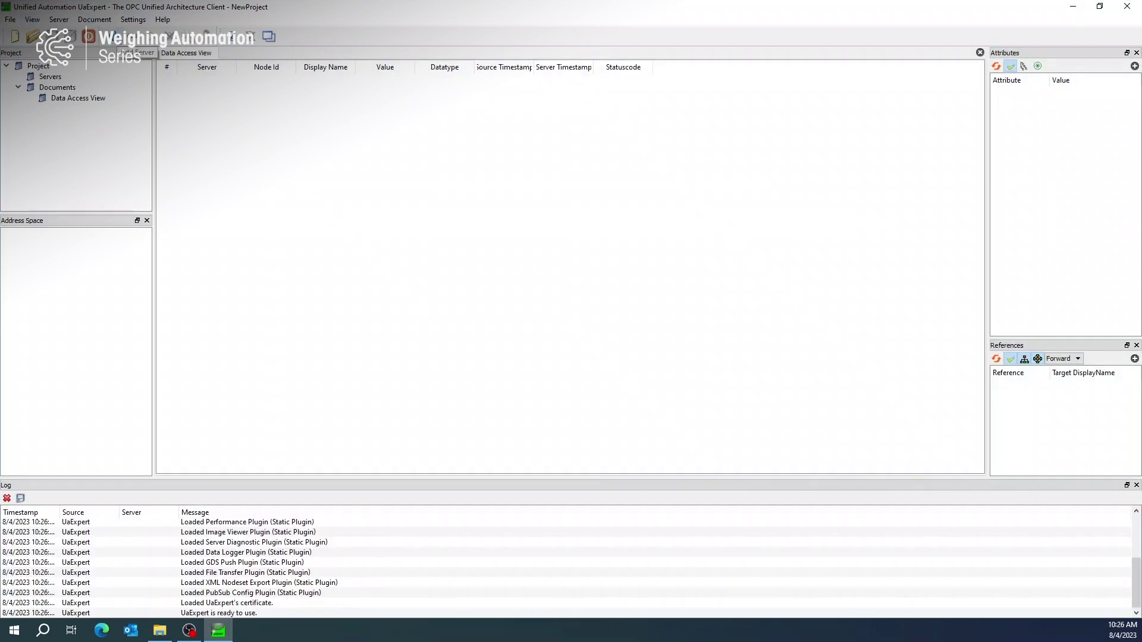
{"action": "left_click", "coordinate": [141, 43]}
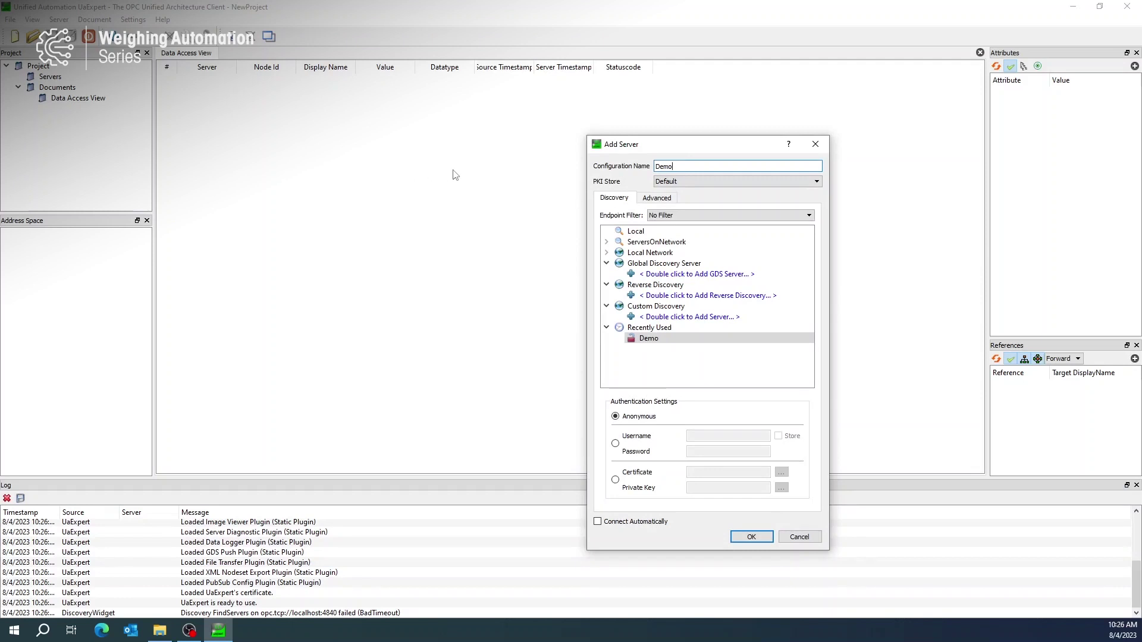
{"action": "left_click", "coordinate": [658, 199]}
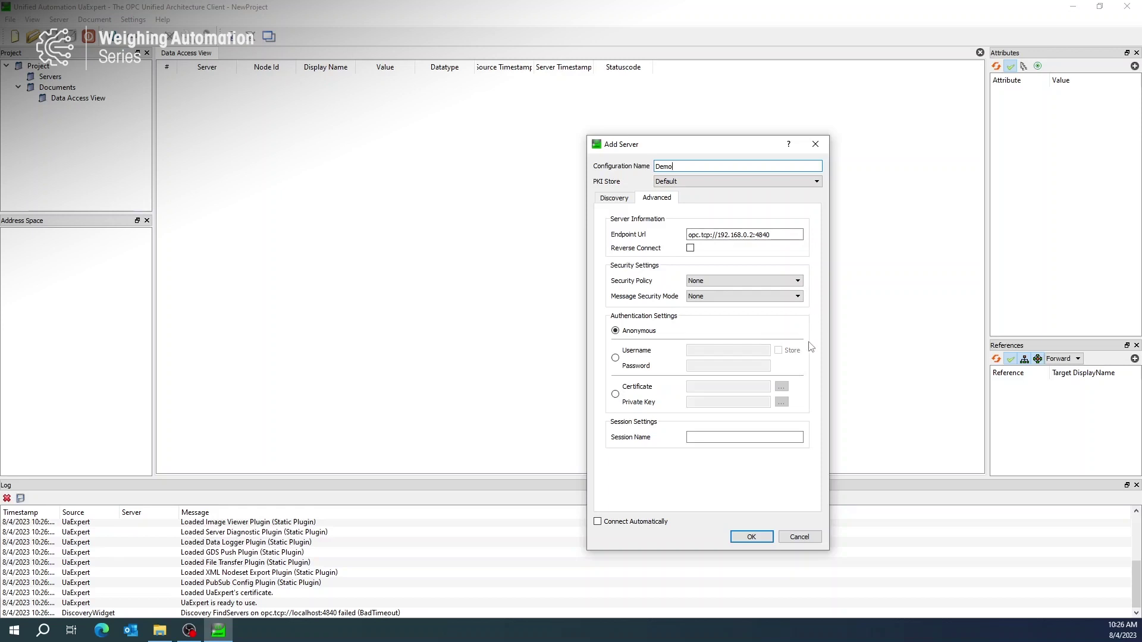
{"action": "left_click", "coordinate": [751, 537]}
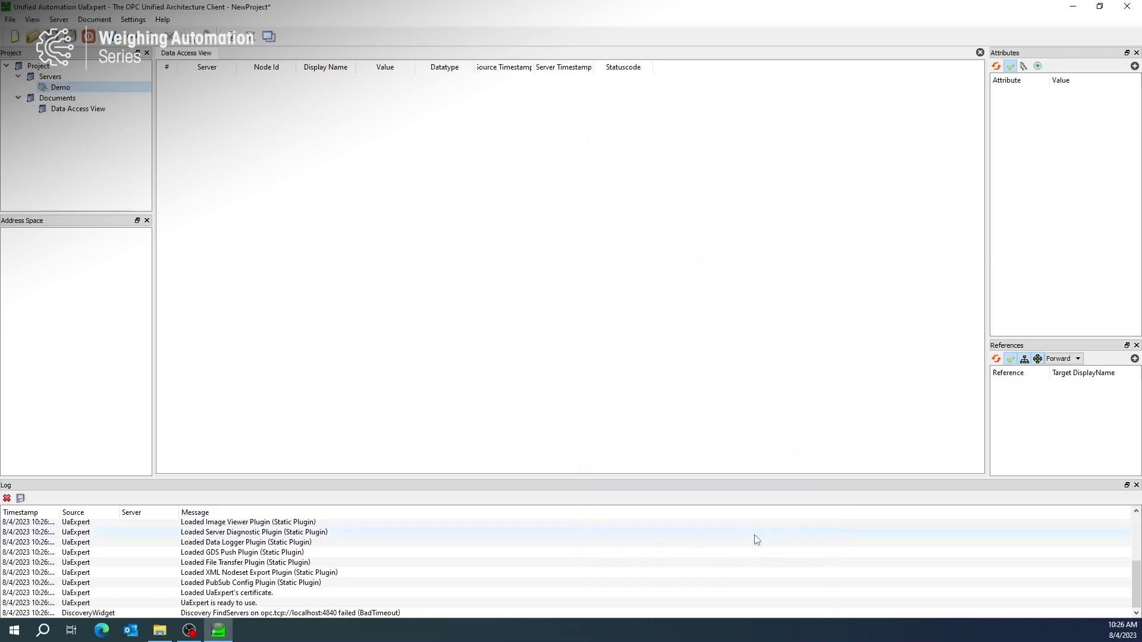
Connect to the Demo server and expand DeviceSet > IND360 > Scale.
{"action": "right_click", "coordinate": [62, 88]}
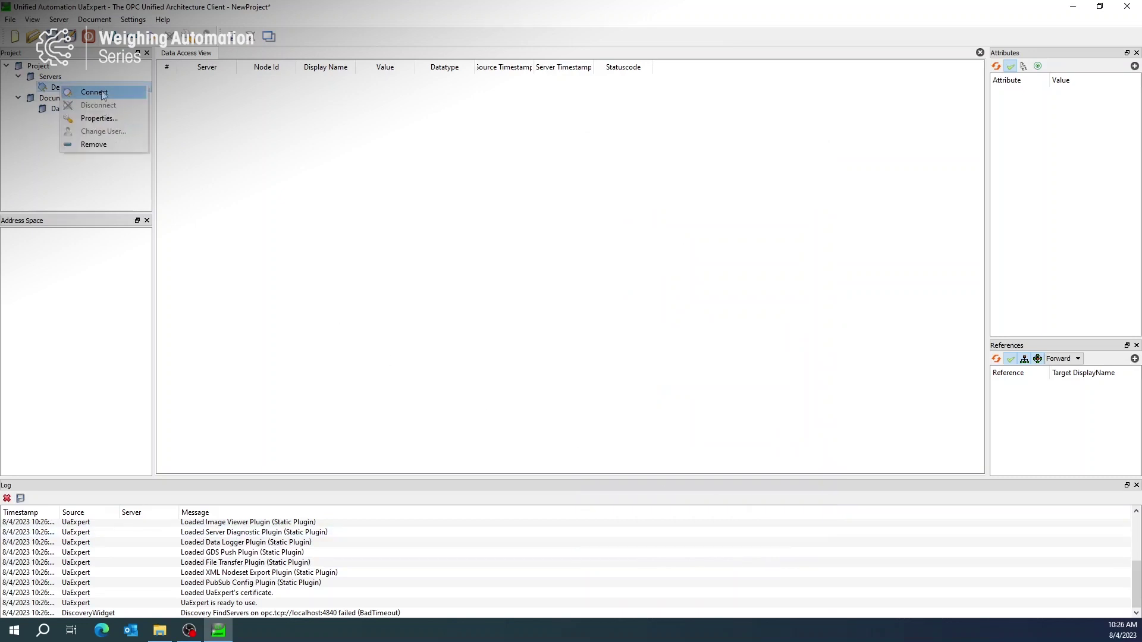
{"action": "left_click", "coordinate": [102, 93]}
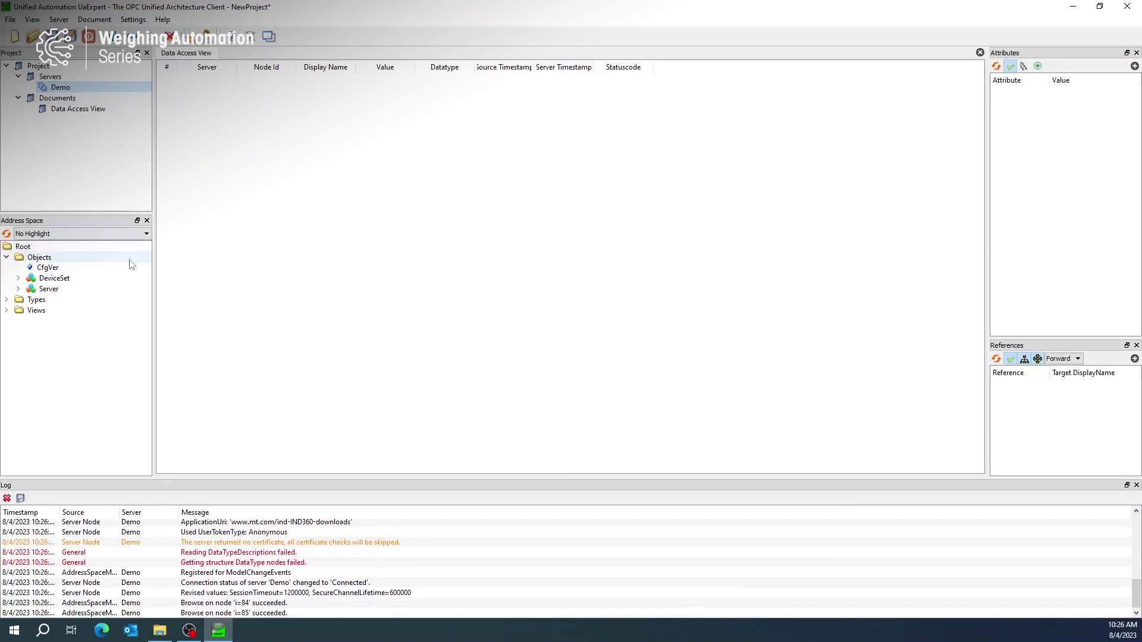
{"action": "left_click", "coordinate": [18, 278]}
{"action": "left_click", "coordinate": [30, 289]}
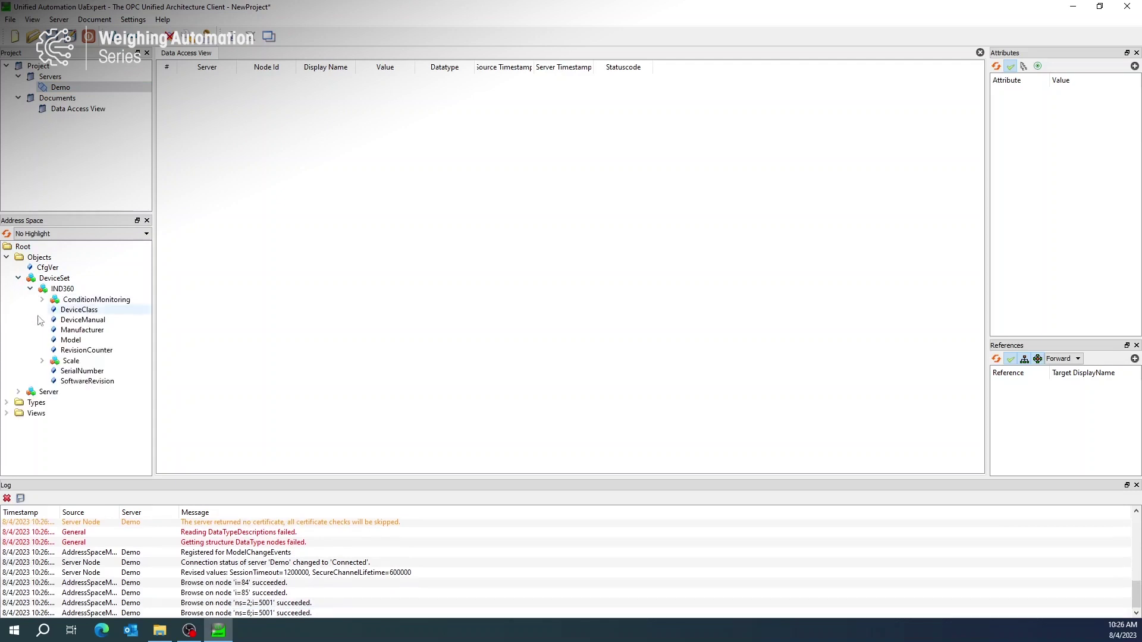
{"action": "left_click", "coordinate": [42, 361]}
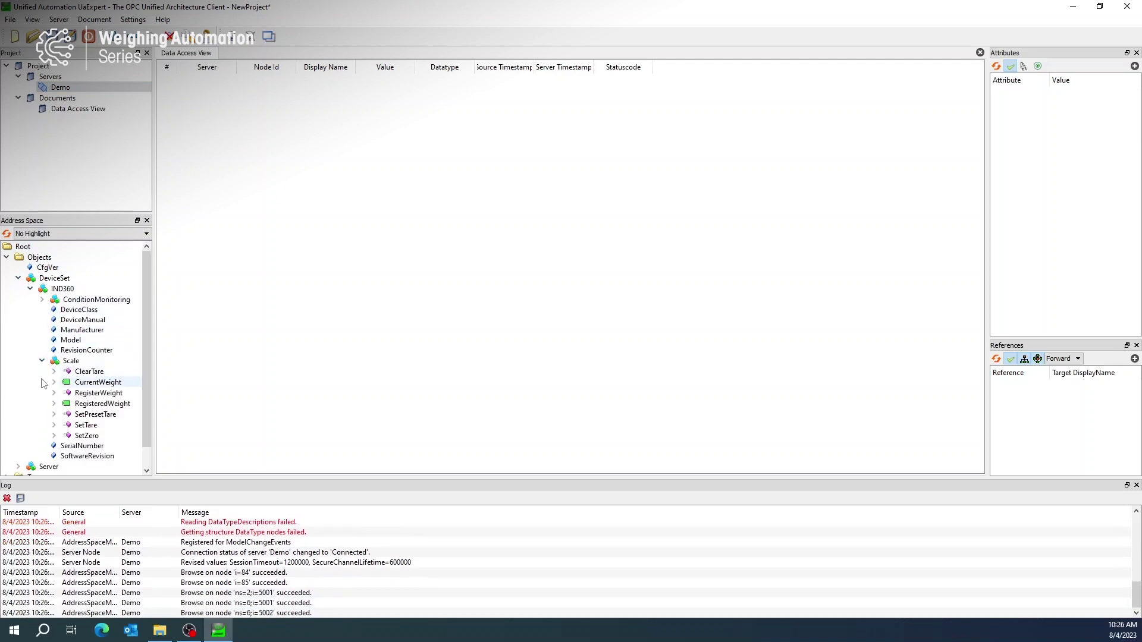
Add CurrentWeight's Gross, Net and Tare values to the Data Access View.
{"action": "left_click", "coordinate": [53, 383]}
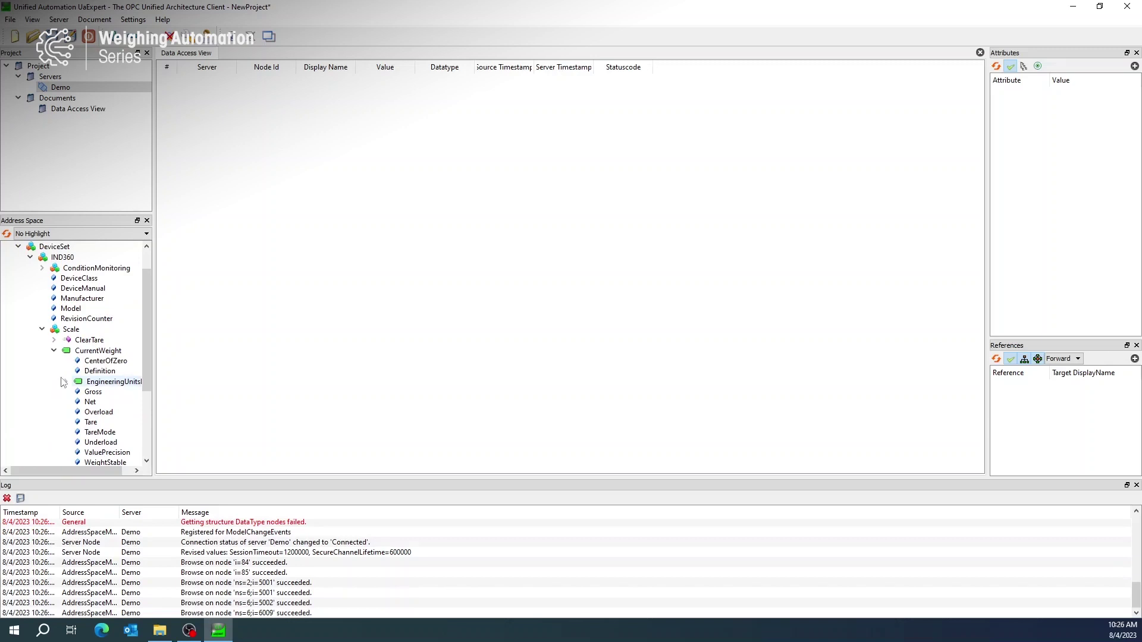
{"action": "left_click_drag", "start_coordinate": [93, 392], "coordinate": [346, 318]}
{"action": "left_click_drag", "start_coordinate": [98, 404], "coordinate": [337, 311]}
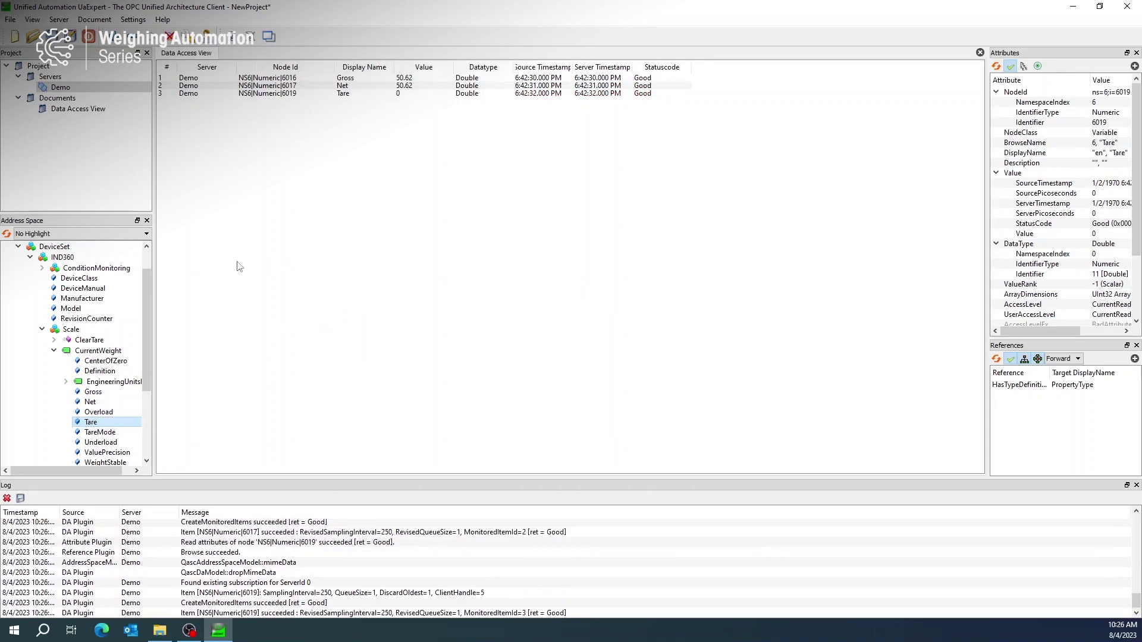
Monitor ConnectionOK and all Smart5Alarm variables, then widen the Value column.
{"action": "left_click", "coordinate": [41, 269]}
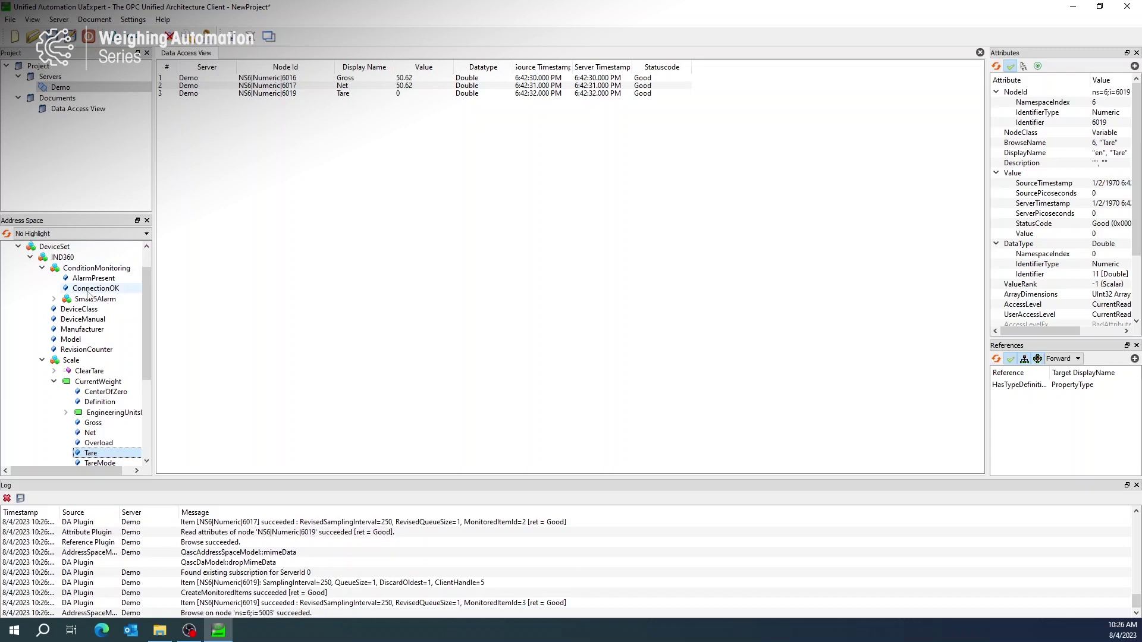
{"action": "left_click_drag", "start_coordinate": [95, 289], "coordinate": [289, 279]}
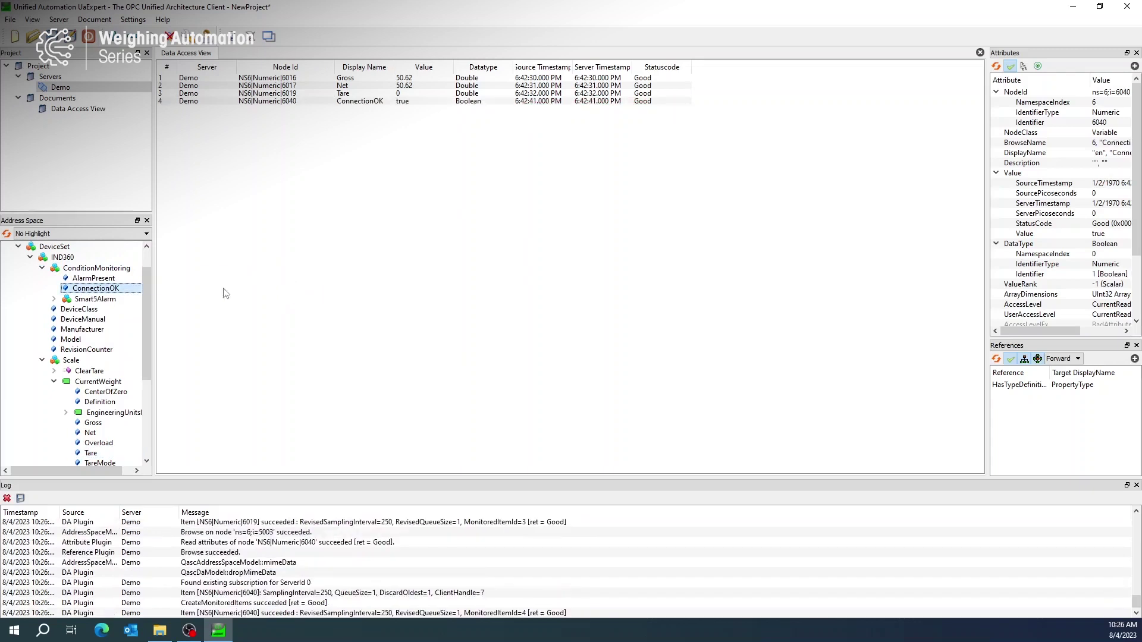
{"action": "left_click_drag", "start_coordinate": [95, 299], "coordinate": [389, 276]}
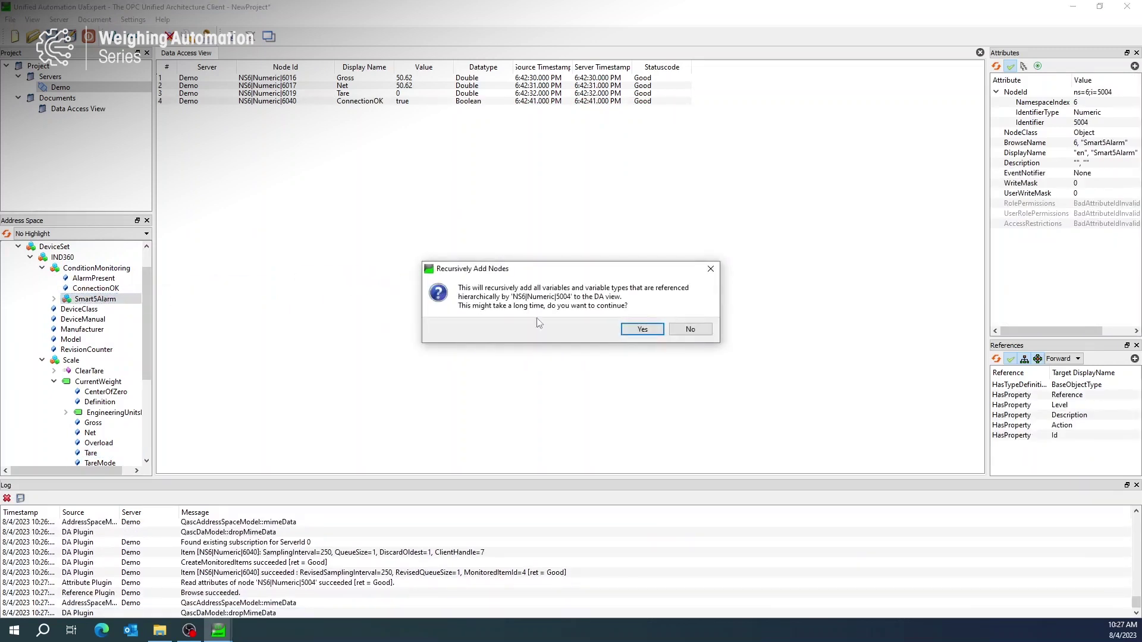
{"action": "left_click", "coordinate": [639, 329]}
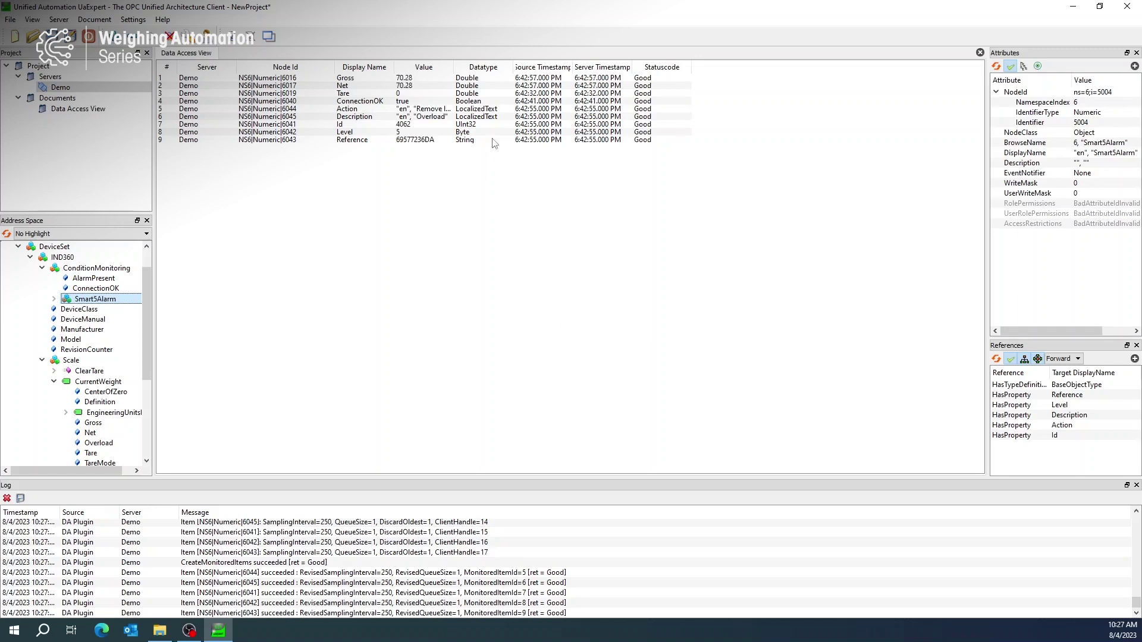
{"action": "left_click_drag", "start_coordinate": [453, 62], "coordinate": [524, 63]}
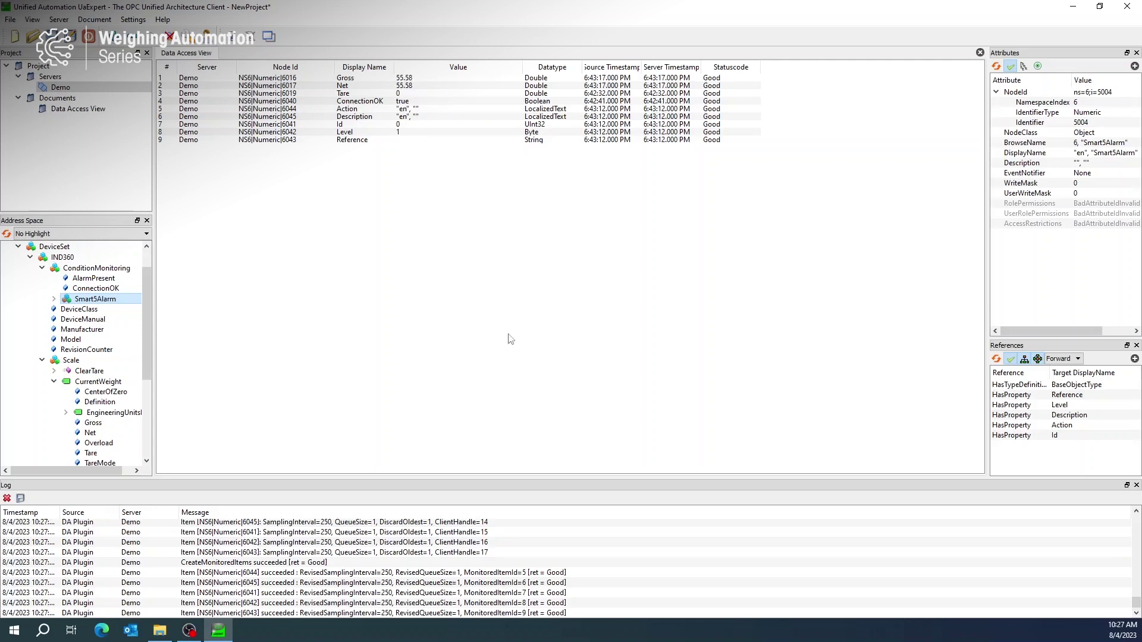
Call the SetTare method on the IND360 scale.
{"action": "left_click", "coordinate": [54, 382]}
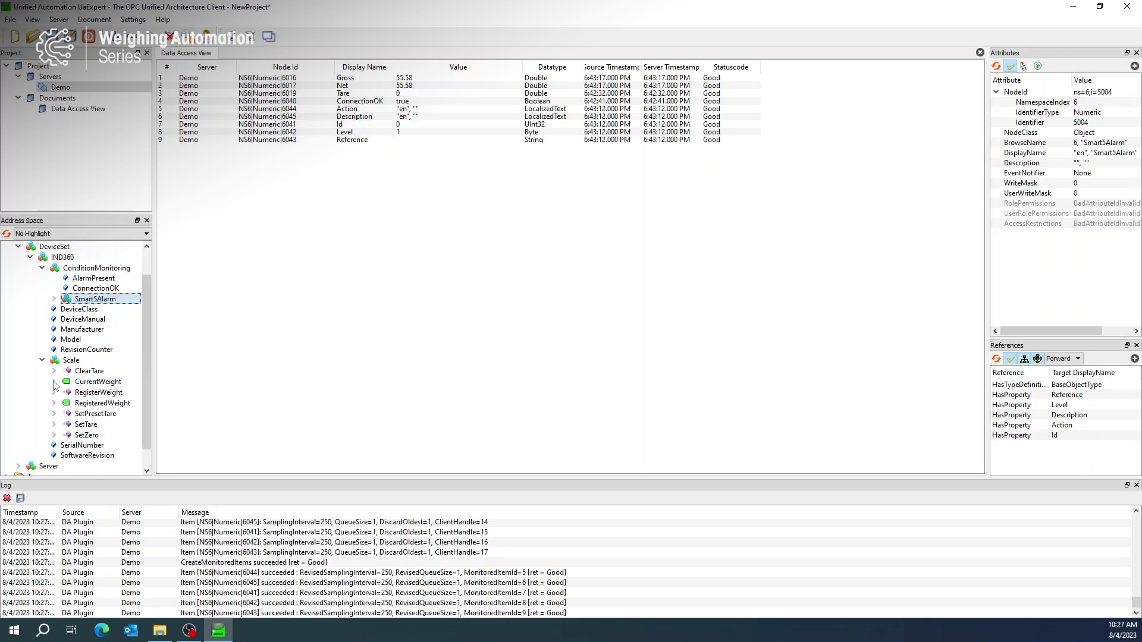
{"action": "right_click", "coordinate": [85, 426]}
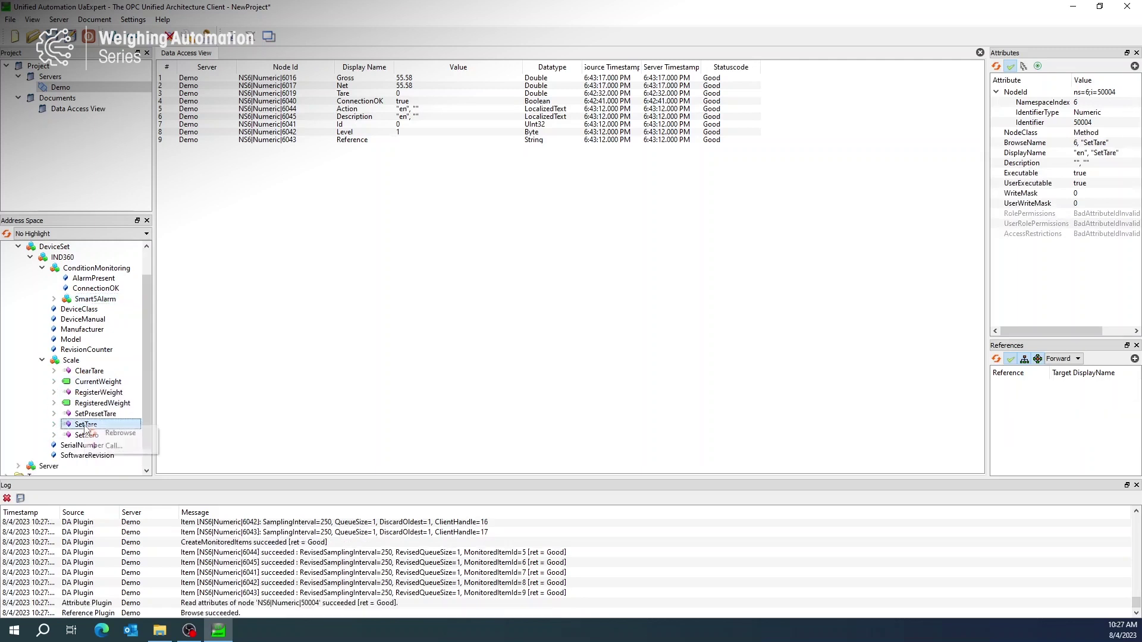
{"action": "left_click", "coordinate": [114, 446]}
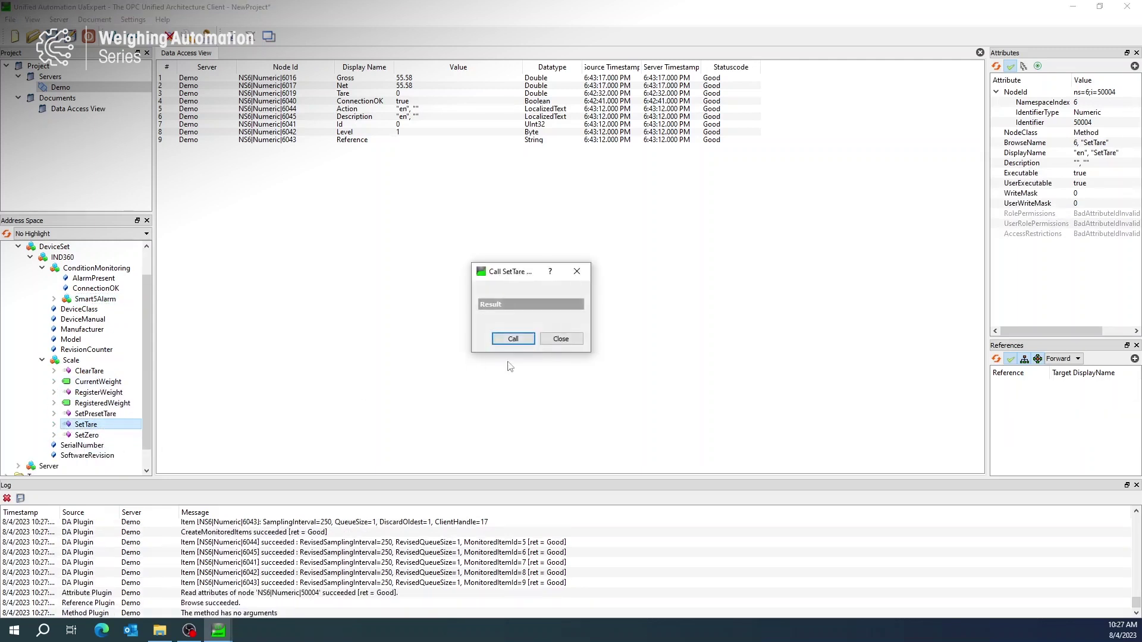
{"action": "left_click", "coordinate": [515, 339]}
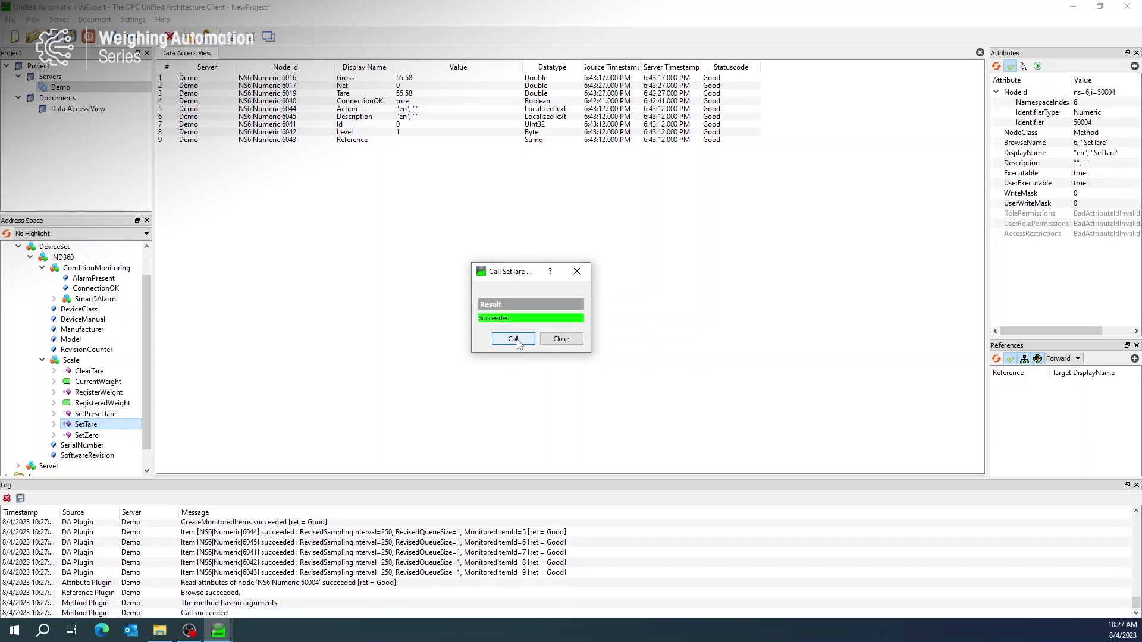
{"action": "left_click", "coordinate": [562, 339]}
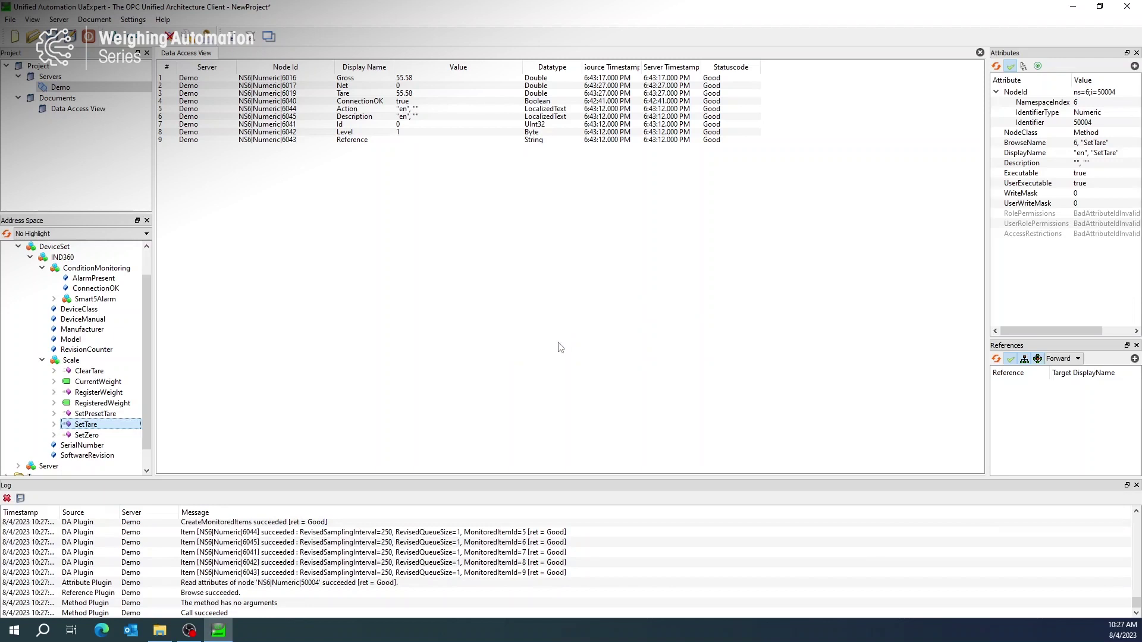
Call the ClearTare method to reset Tare back to 0.
{"action": "right_click", "coordinate": [87, 376]}
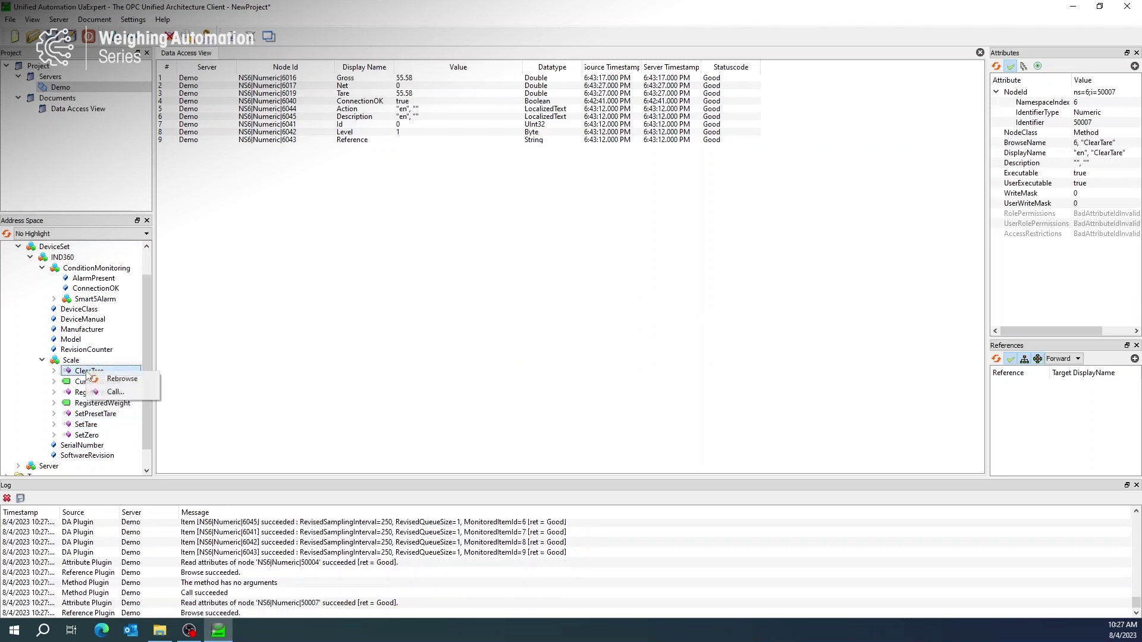
{"action": "left_click", "coordinate": [107, 379]}
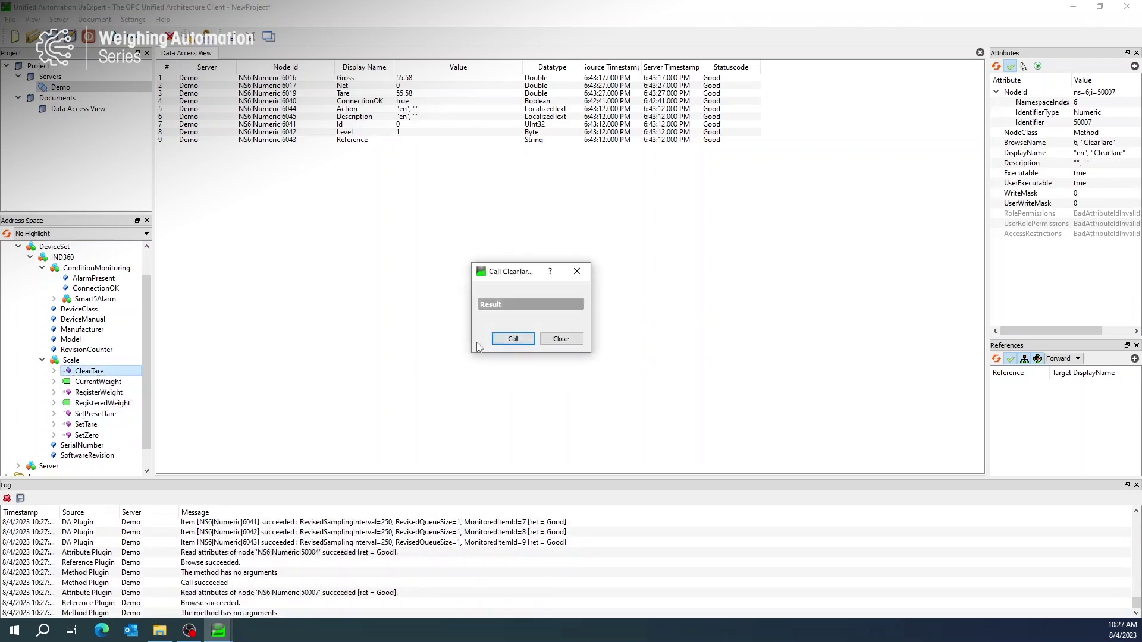
{"action": "left_click", "coordinate": [512, 339]}
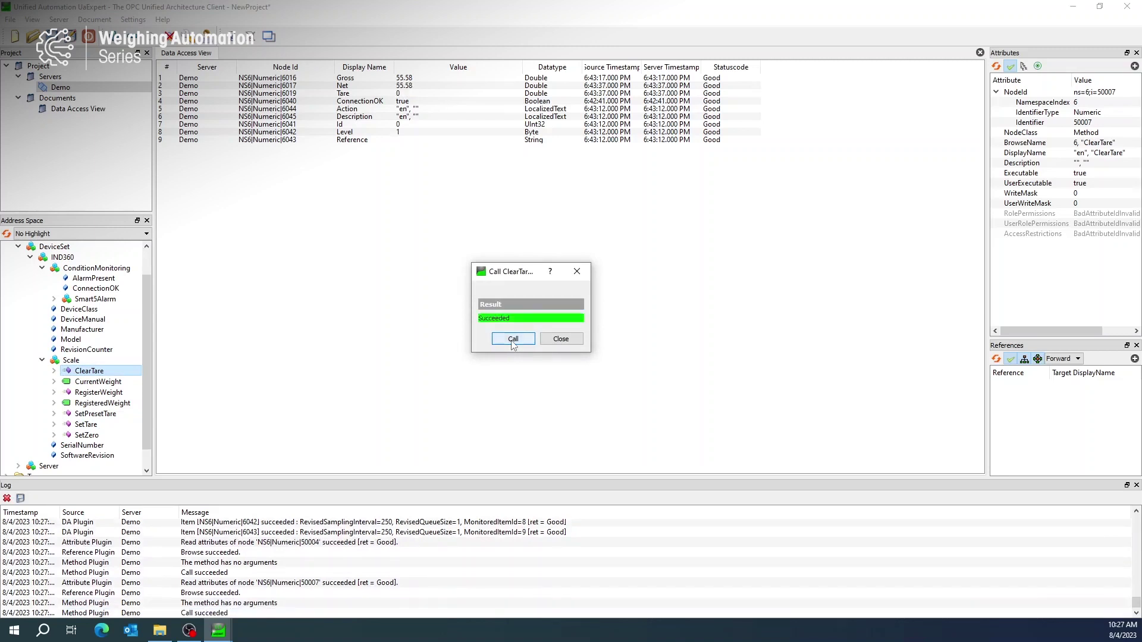
{"action": "left_click", "coordinate": [561, 339]}
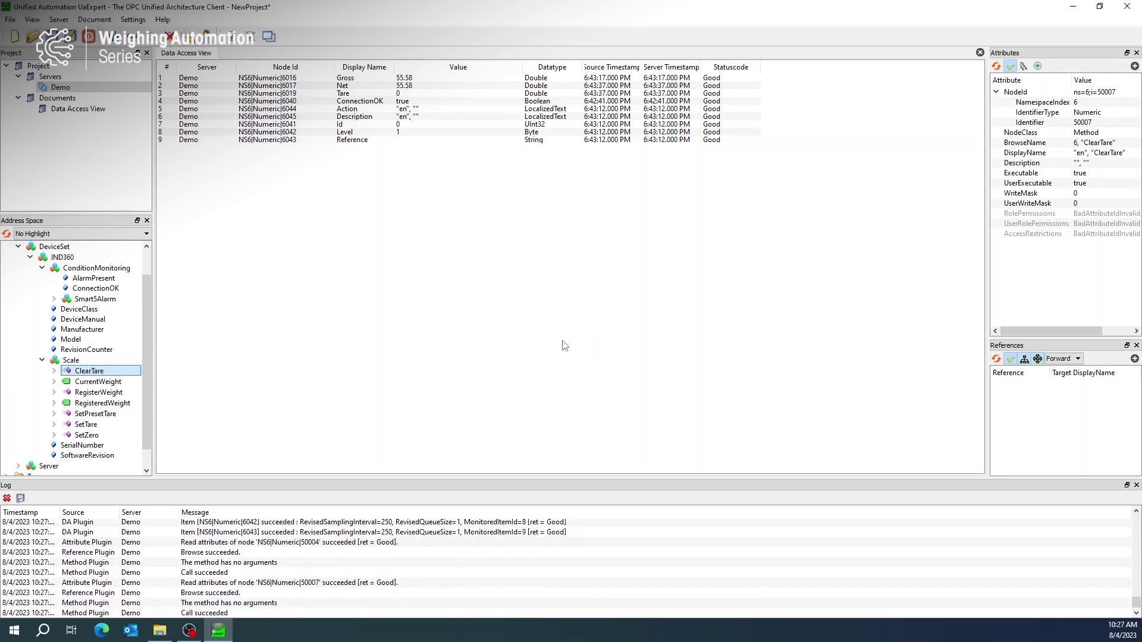